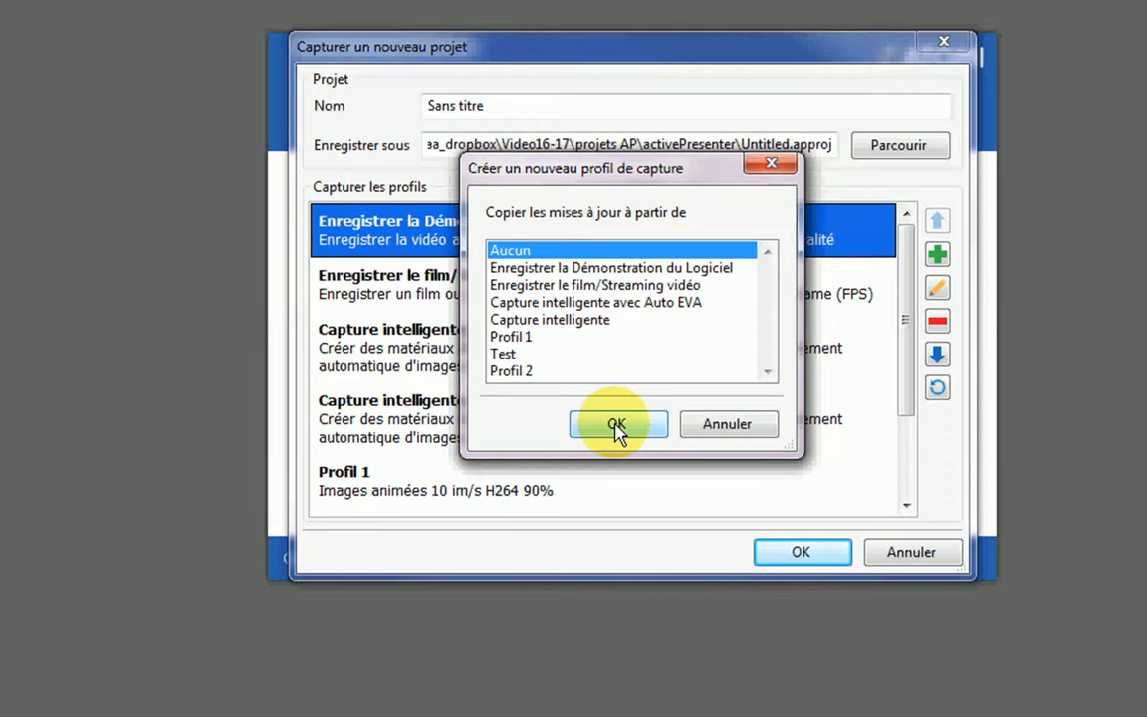
Create a blank capture profile named "Test 1" with description "Profil de test des options" and capture type Enregistrement d'images animées
{"action": "left_click", "coordinate": [616, 426]}
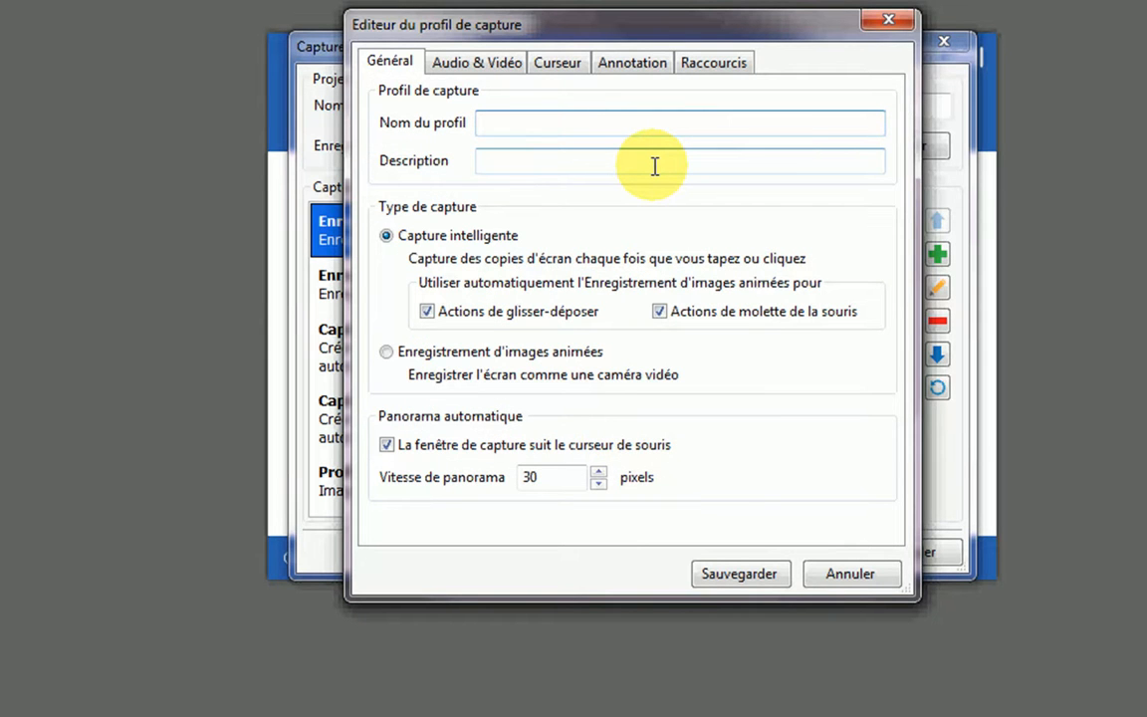
{"action": "type", "text": "Test 1"}
{"action": "left_click", "coordinate": [655, 166]}
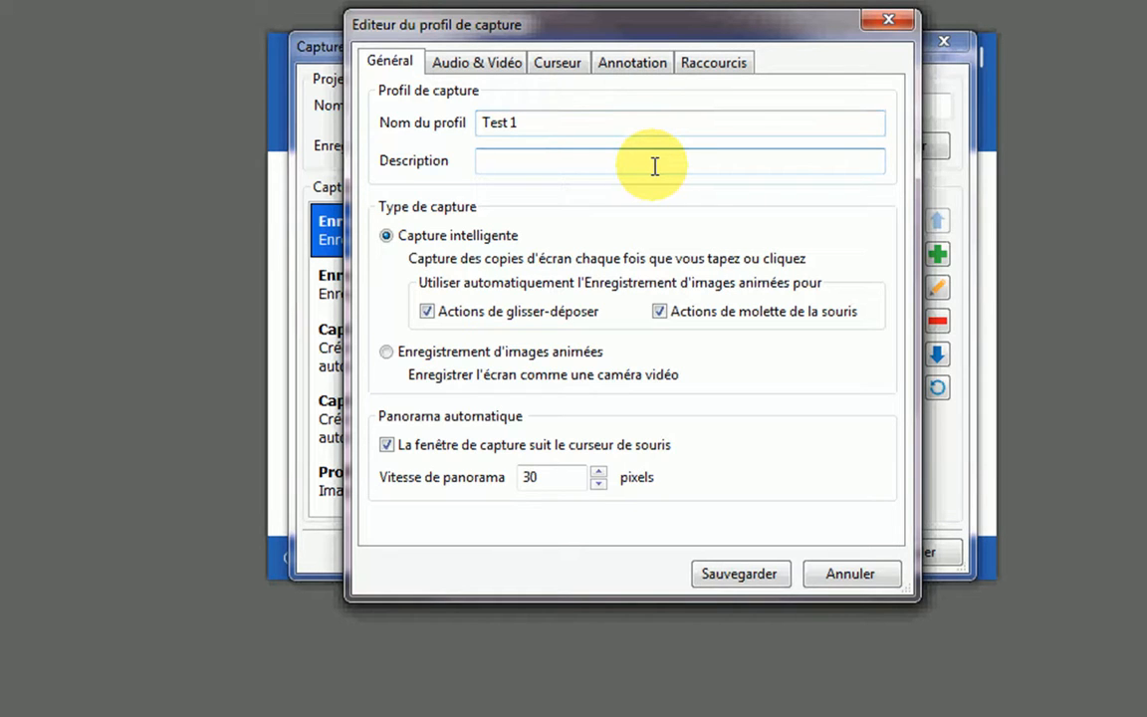
{"action": "type", "text": "Profil de test des options"}
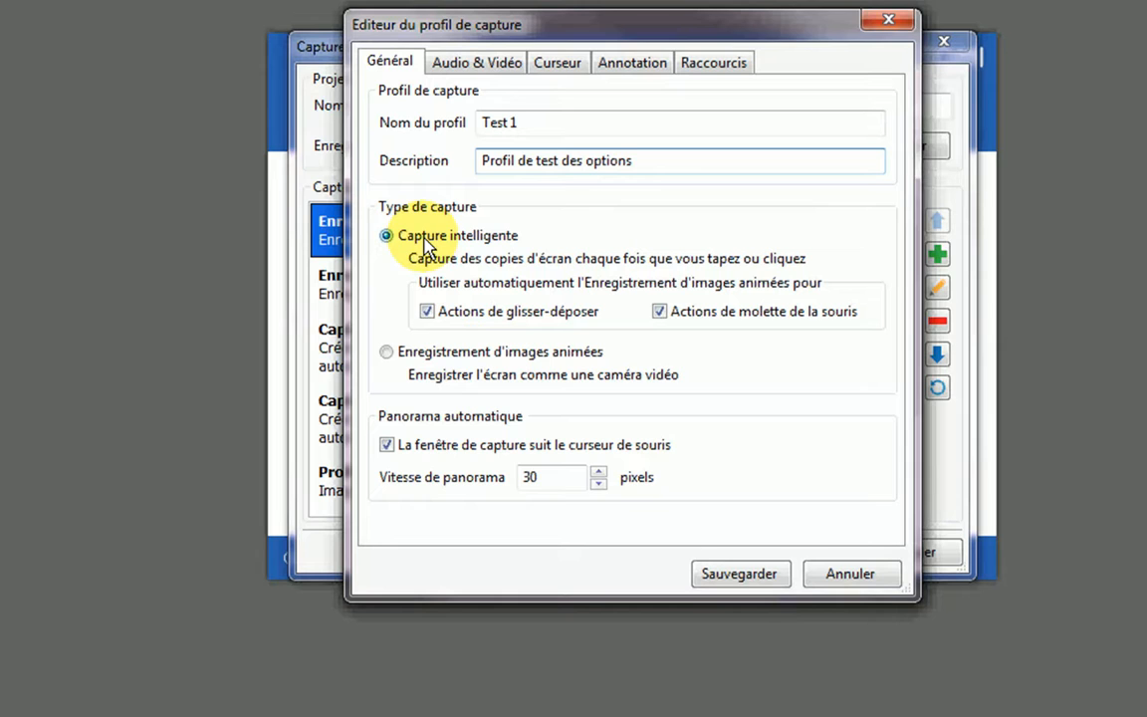
{"action": "left_click", "coordinate": [388, 352]}
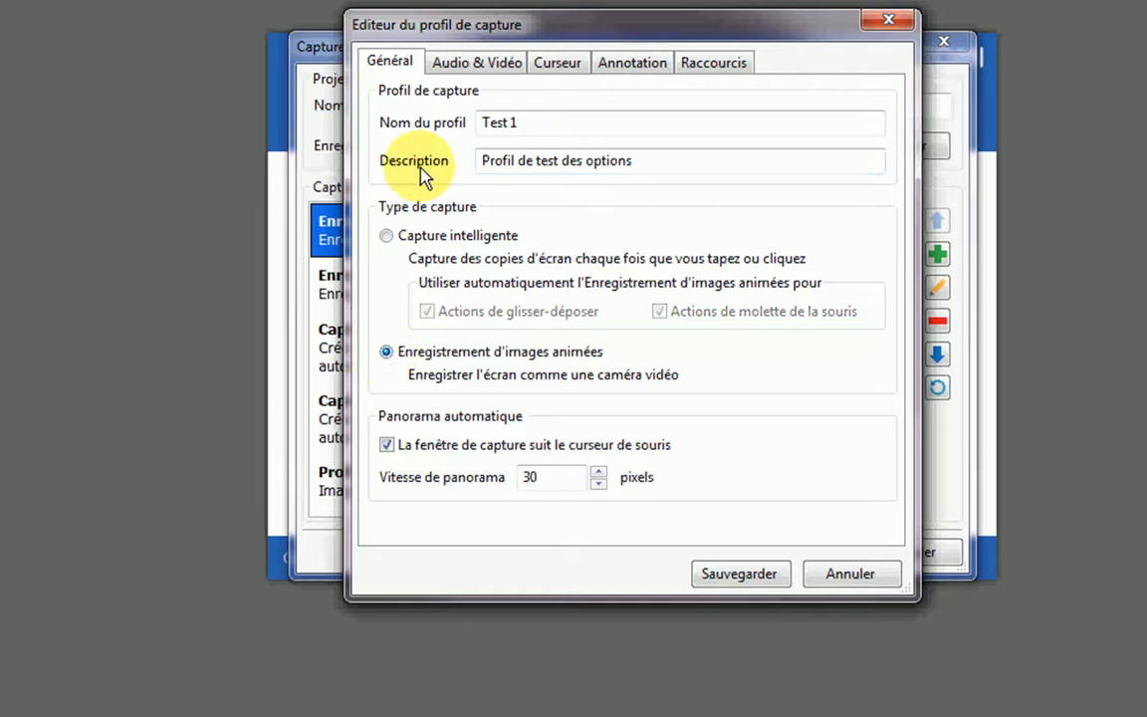
Set the profile's video codec to H.264/MPEG-4 AVC, with a frame rate of 20 images/s and a key frame every 40 images
{"action": "left_click", "coordinate": [465, 67]}
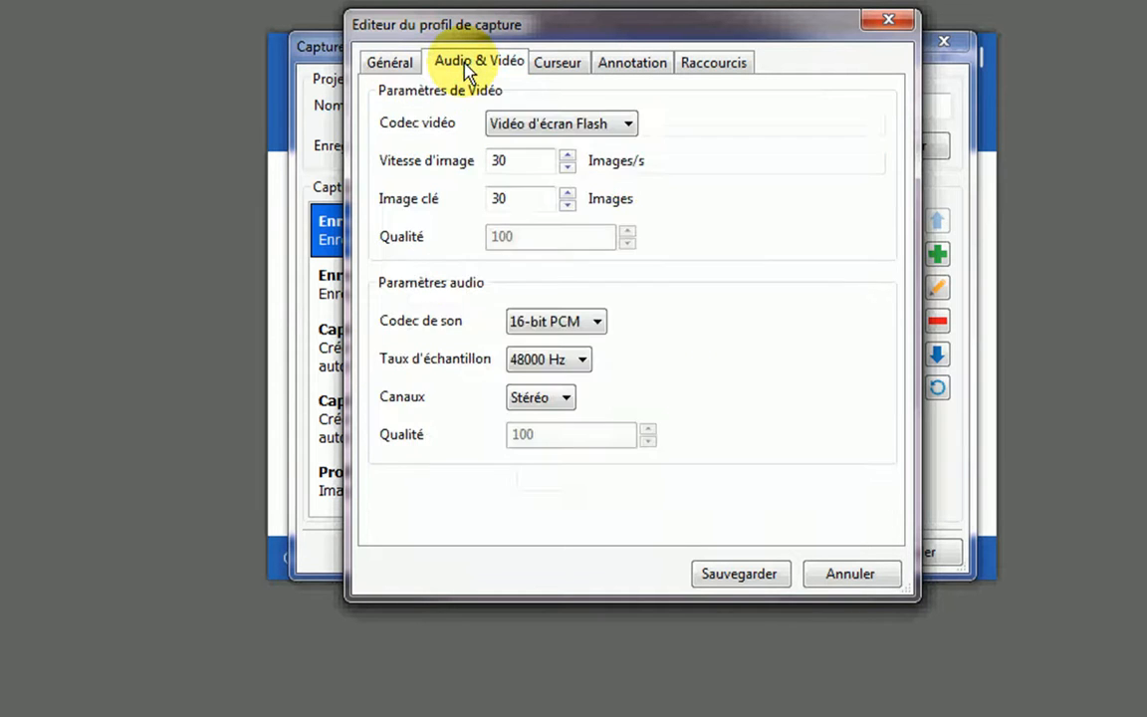
{"action": "left_click", "coordinate": [612, 127]}
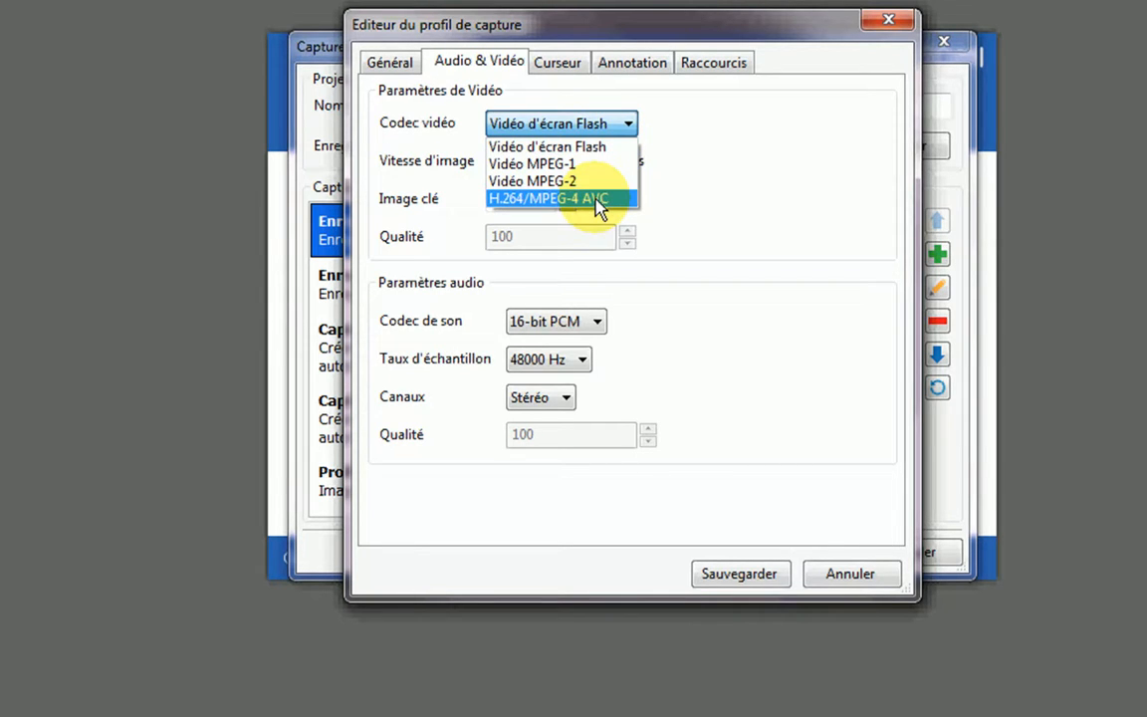
{"action": "left_click", "coordinate": [599, 203]}
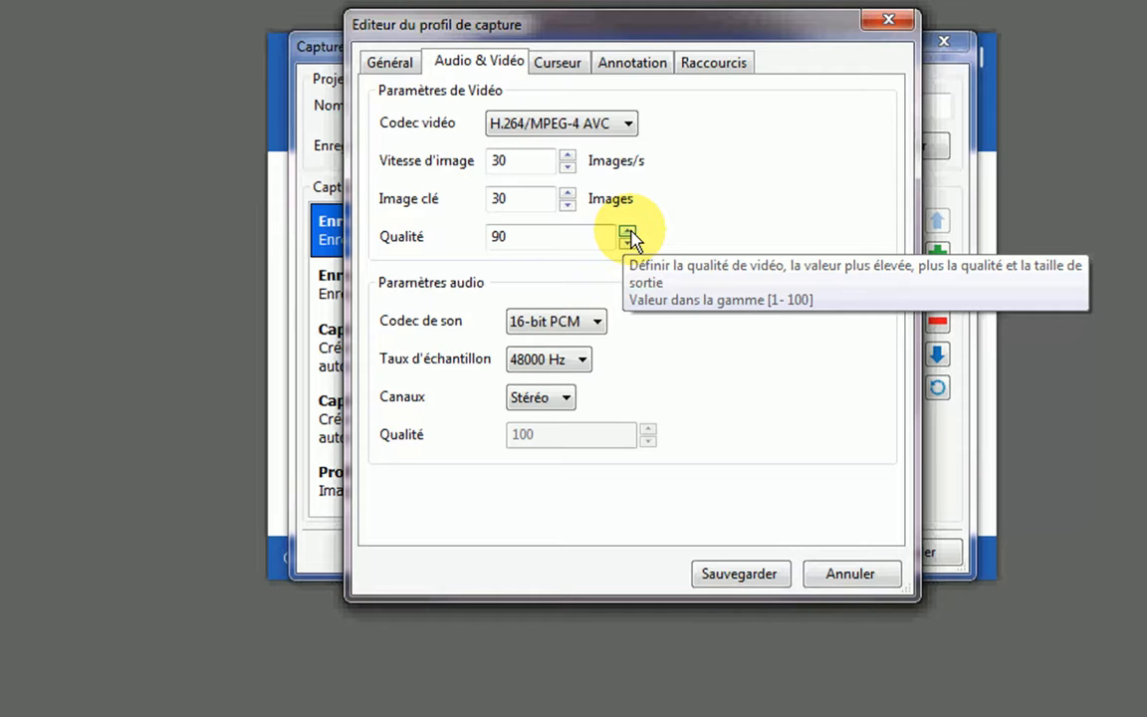
{"action": "left_click", "coordinate": [568, 167]}
{"action": "left_click_drag", "start_coordinate": [567, 167], "coordinate": [568, 167]}
{"action": "left_click", "coordinate": [570, 157]}
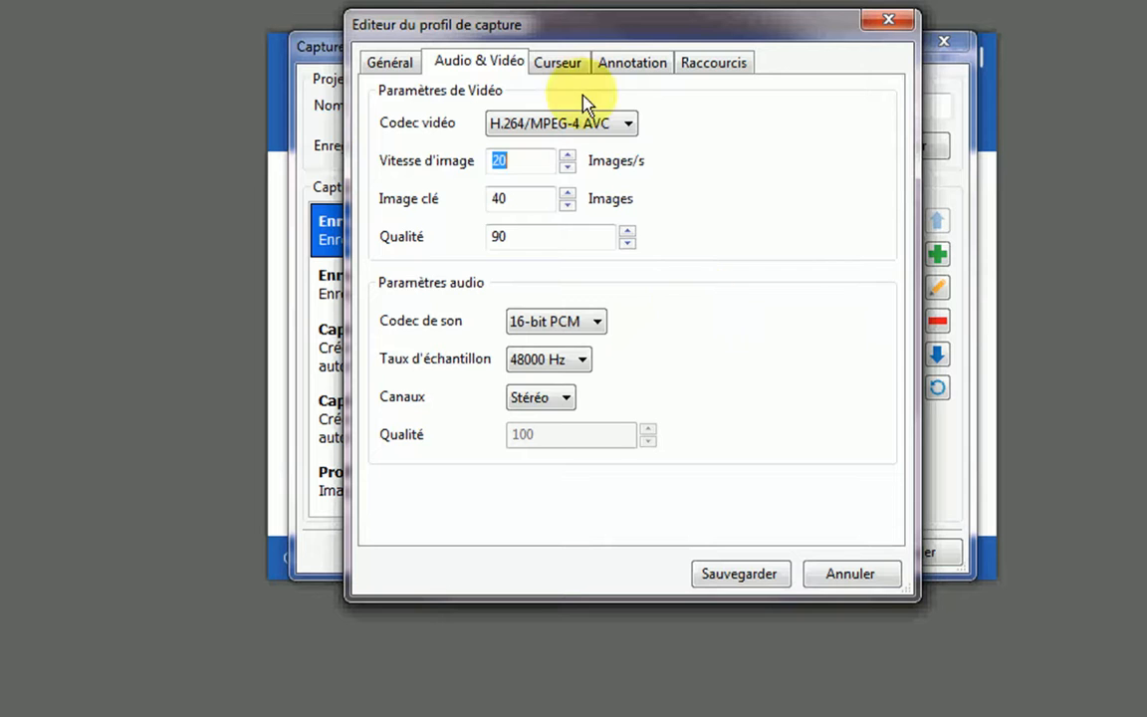
Examine the profile's cursor settings, including highlight types and available cursor shapes, and leave the preferences without applying changes
{"action": "left_click", "coordinate": [560, 63]}
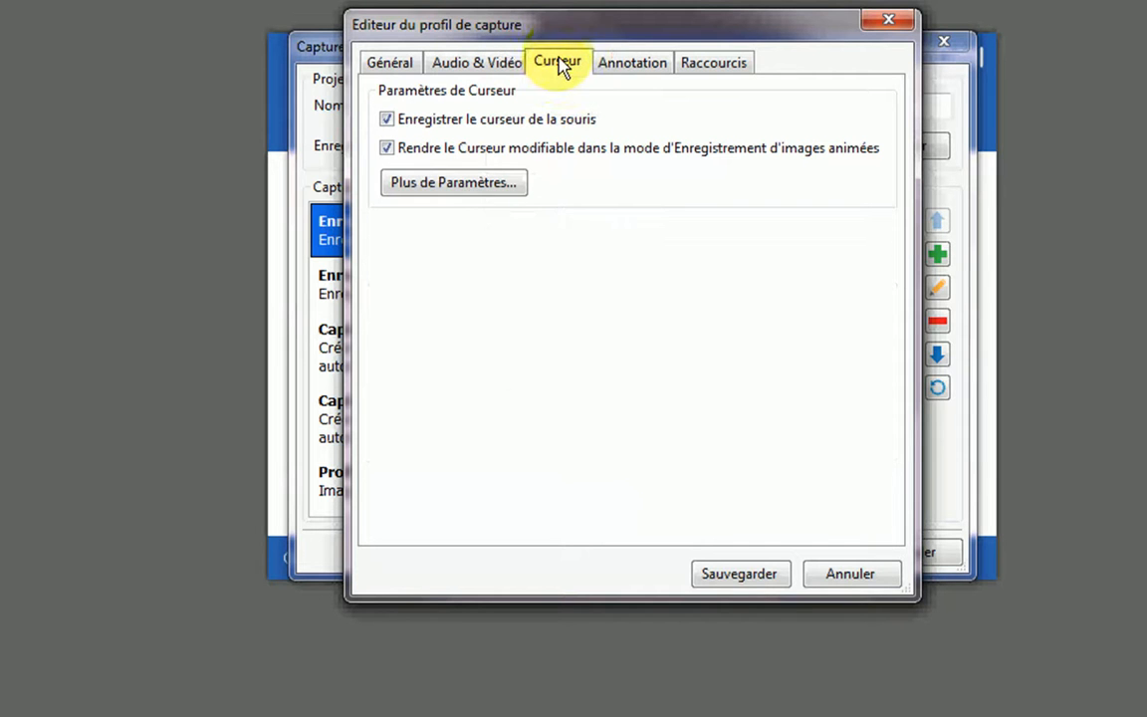
{"action": "left_click", "coordinate": [472, 196]}
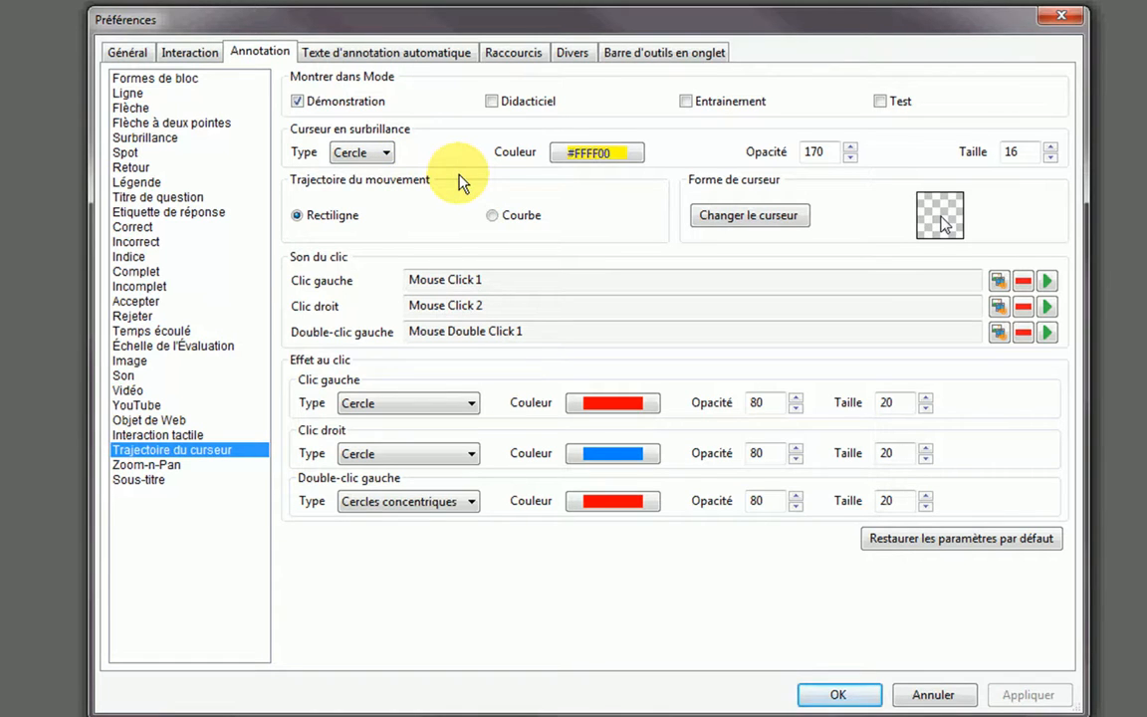
{"action": "left_click", "coordinate": [384, 154]}
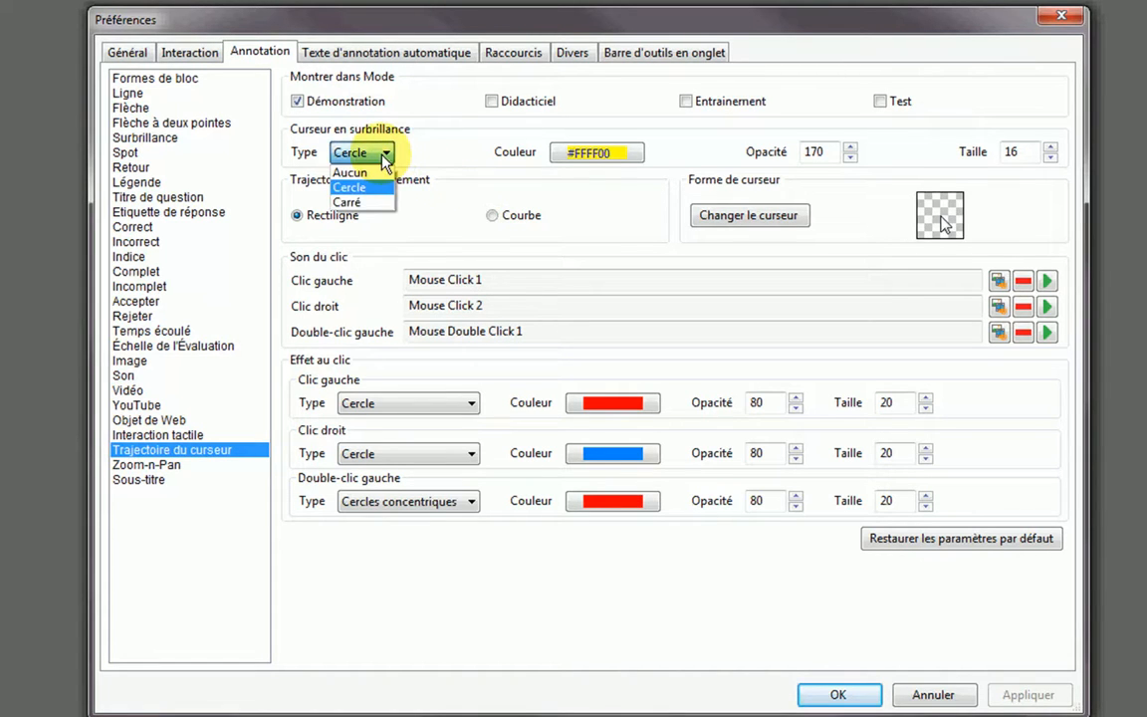
{"action": "left_click", "coordinate": [384, 157]}
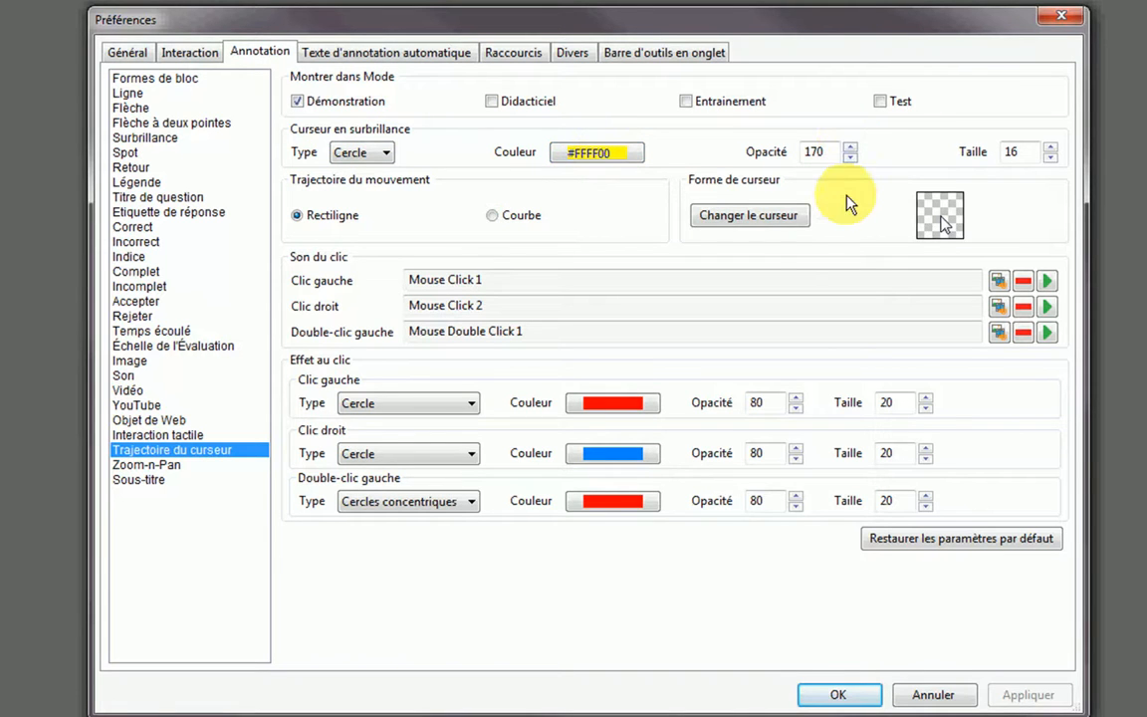
{"action": "left_click", "coordinate": [761, 217]}
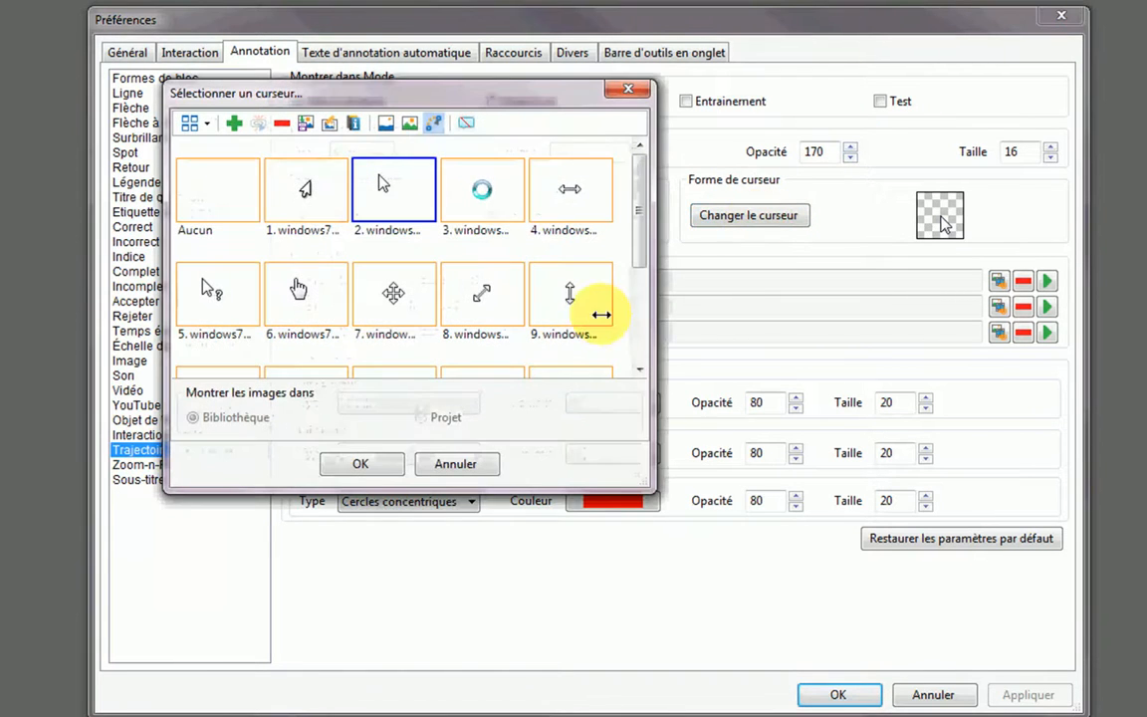
{"action": "left_click", "coordinate": [370, 468]}
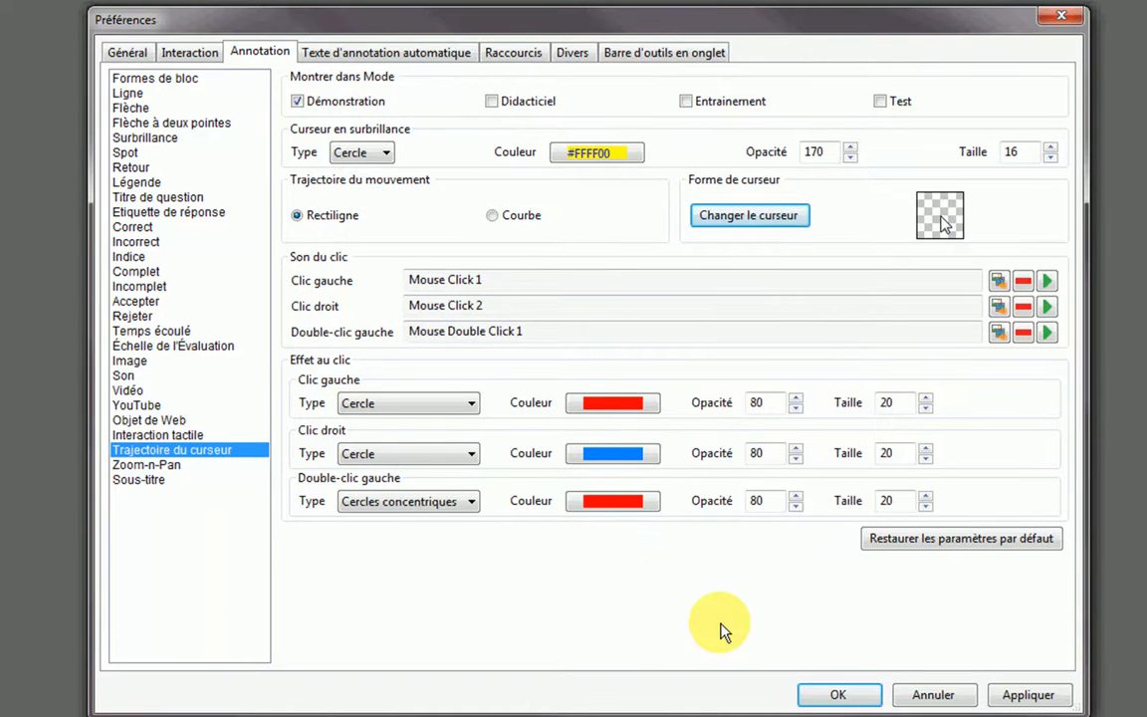
{"action": "left_click", "coordinate": [936, 695]}
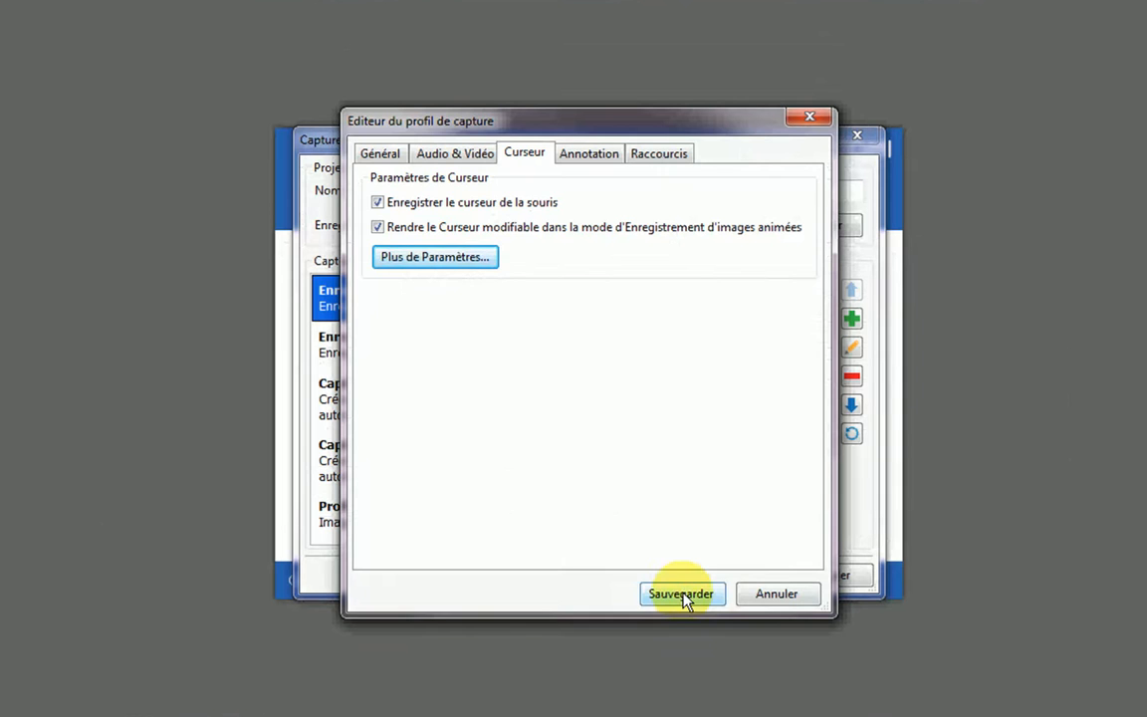
Save the capture profile and move Test 1 down the profile list to just below Profil 1
{"action": "left_click", "coordinate": [681, 594]}
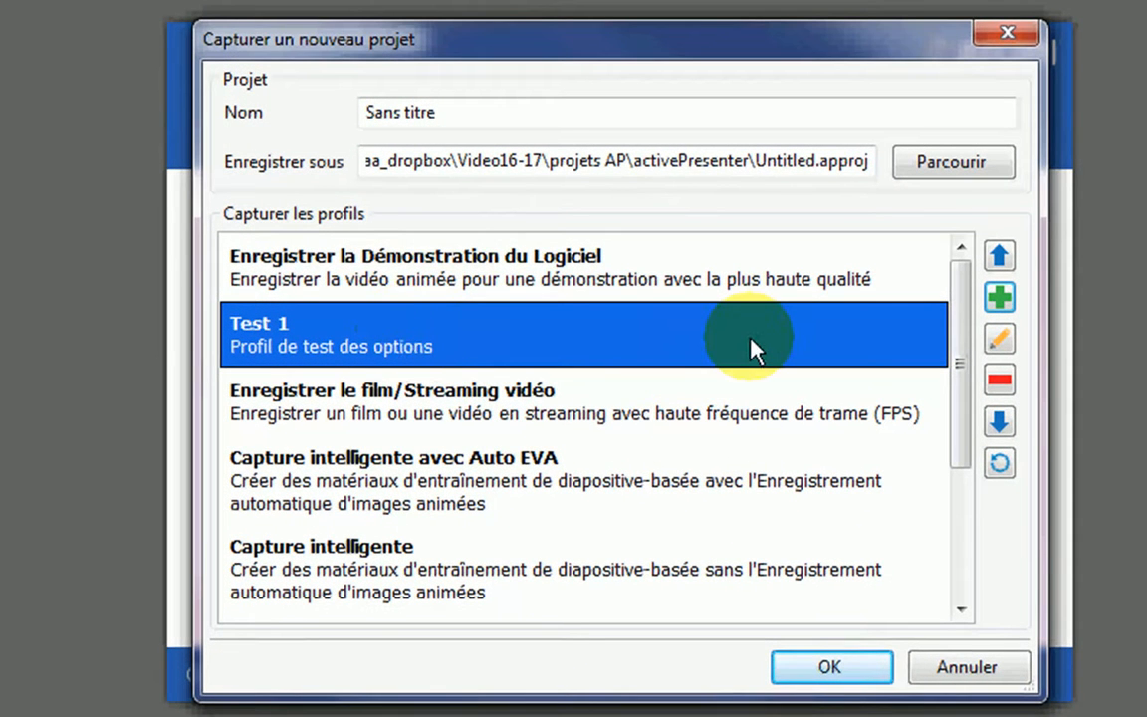
{"action": "left_click", "coordinate": [999, 422]}
{"action": "left_click", "coordinate": [998, 421]}
{"action": "left_click", "coordinate": [999, 421]}
{"action": "left_click", "coordinate": [999, 421]}
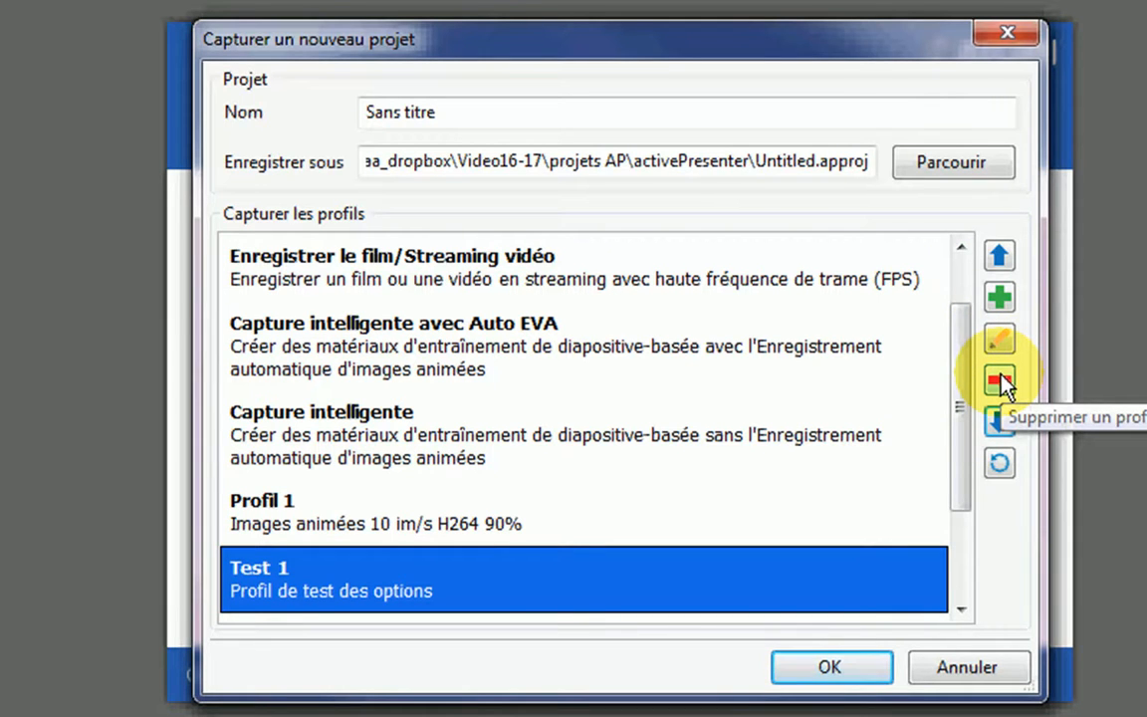
Select the "Enregistrer la Démonstration du Logiciel" capture profile and review its settings
{"action": "left_click_drag", "start_coordinate": [963, 456], "coordinate": [972, 344]}
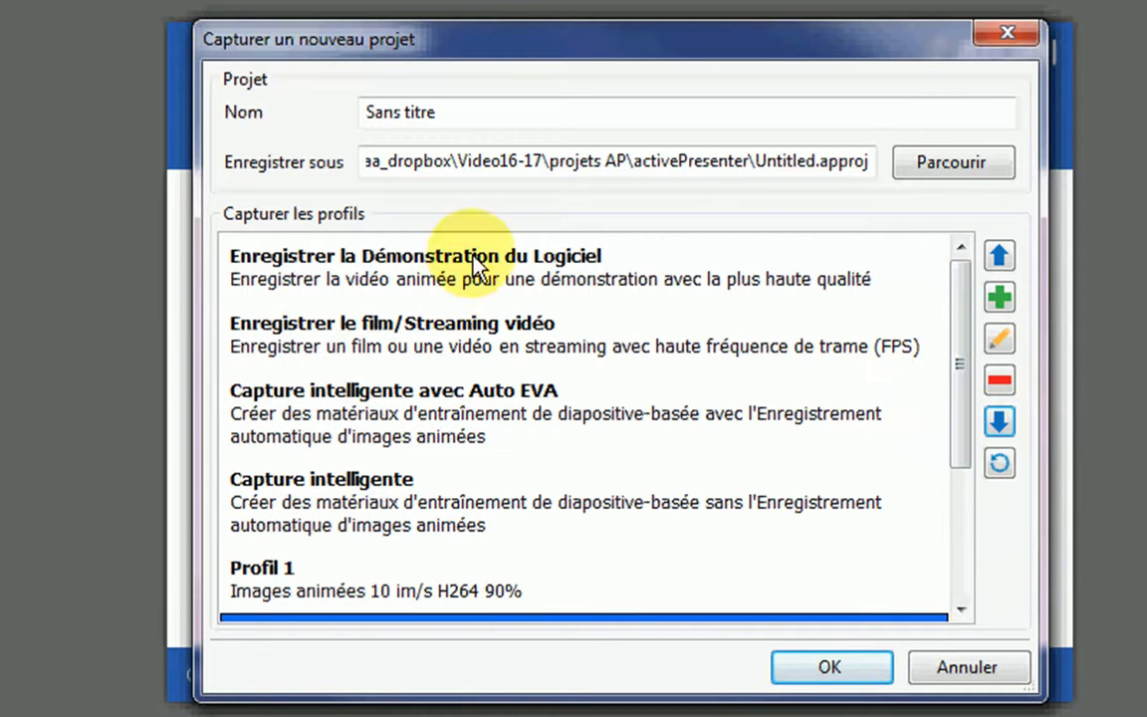
{"action": "left_click", "coordinate": [496, 279]}
{"action": "left_click", "coordinate": [1013, 343]}
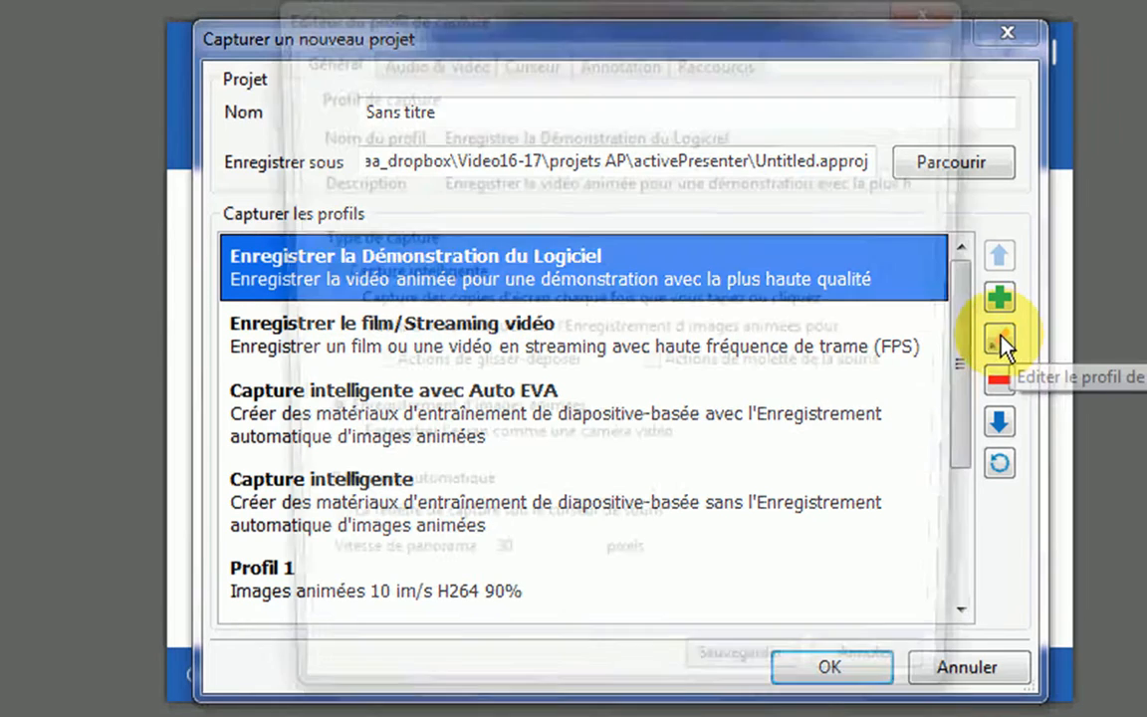
{"action": "left_click", "coordinate": [938, 8]}
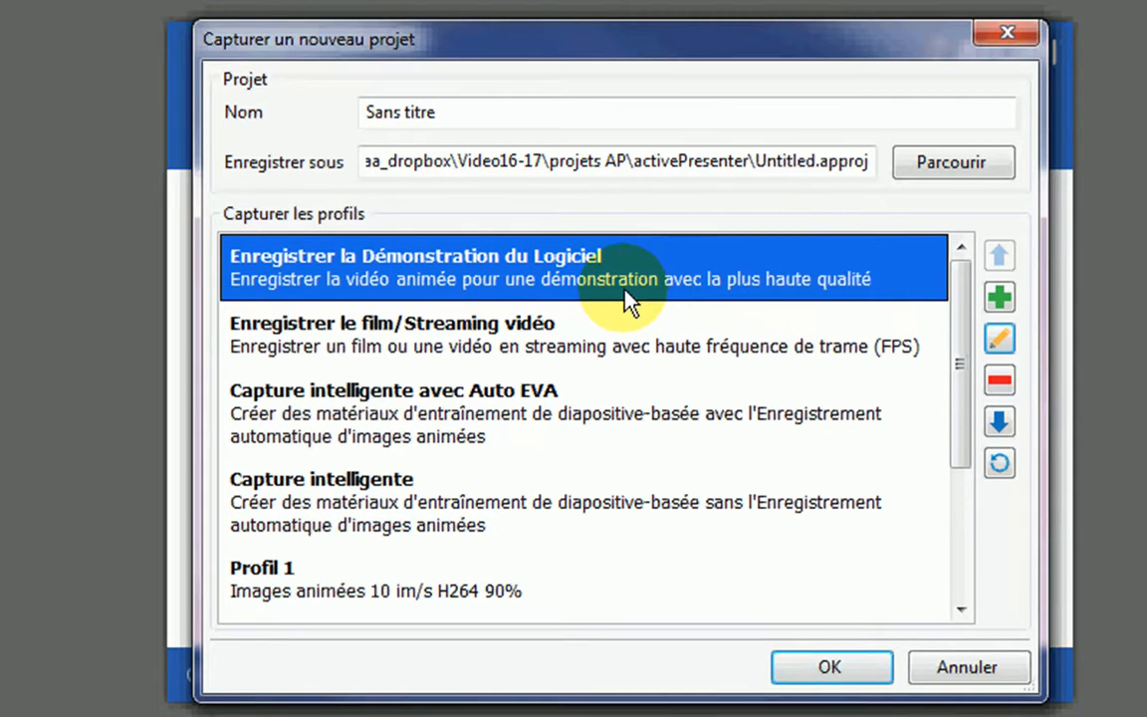
Name the new project "Test1" and proceed to the capture setup
{"action": "left_click", "coordinate": [503, 108]}
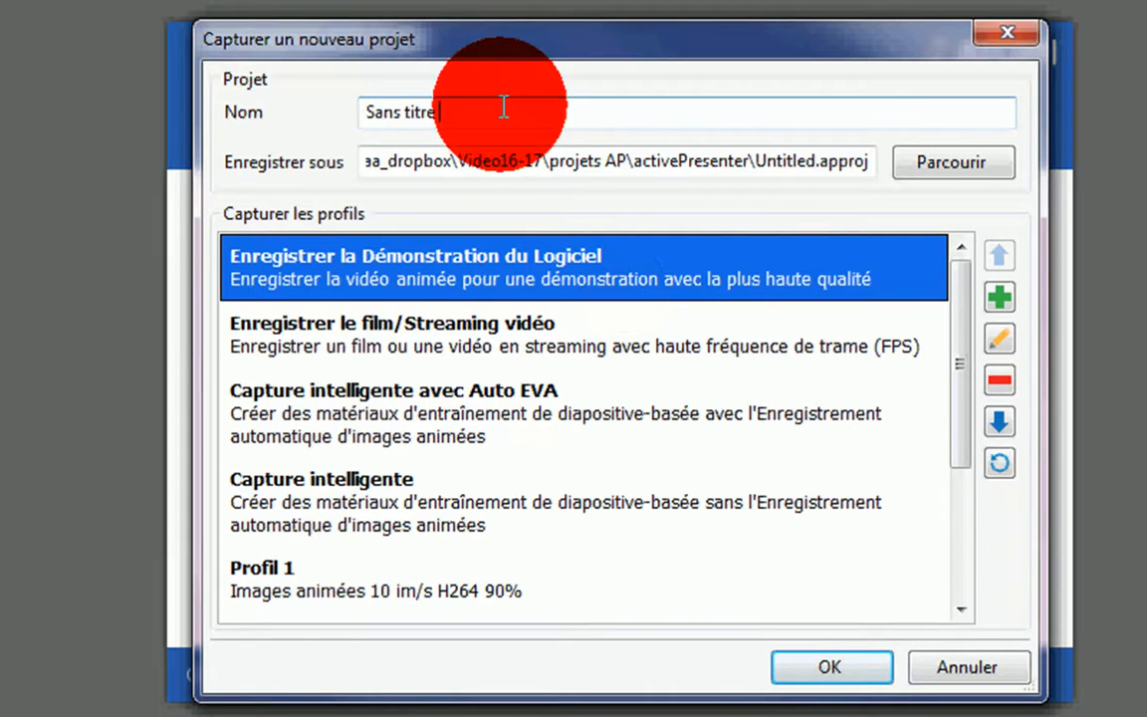
{"action": "key", "text": "BackSpace"}
{"action": "key", "text": "BackSpace"}
{"action": "key", "text": "BackSpace"}
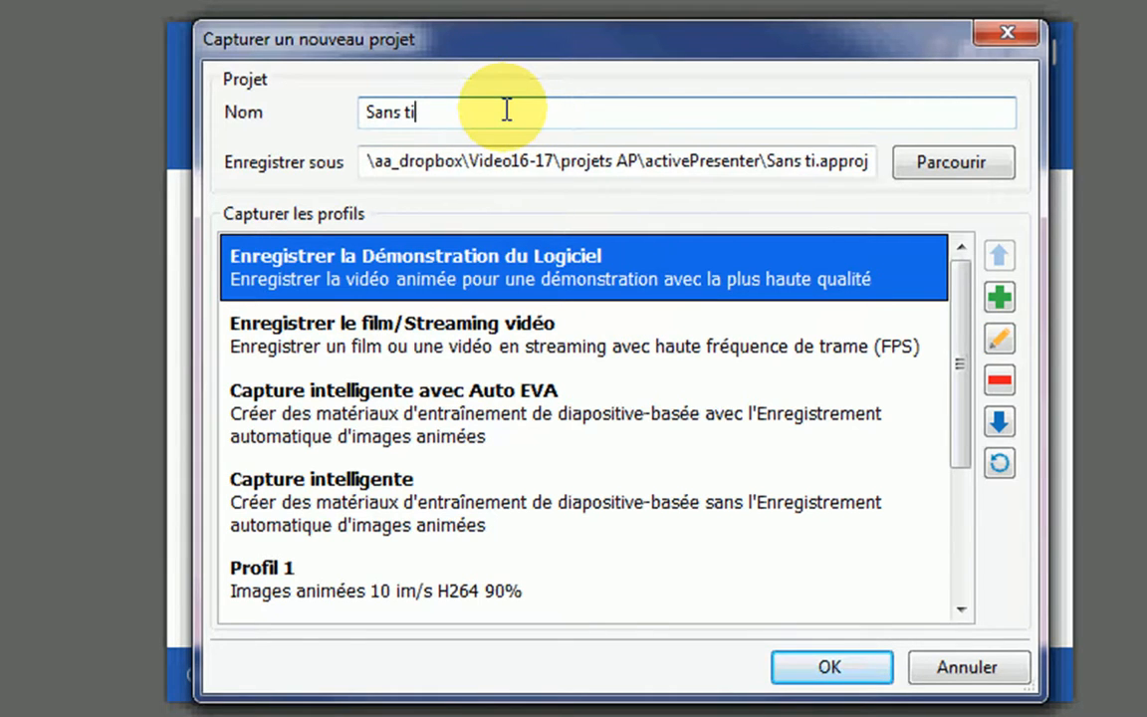
{"action": "key", "text": "BackSpace"}
{"action": "key", "text": "BackSpace"}
{"action": "key", "text": "BackSpace"}
{"action": "key", "text": "BackSpace"}
{"action": "key", "text": "BackSpace"}
{"action": "key", "text": "BackSpace"}
{"action": "key", "text": "BackSpace"}
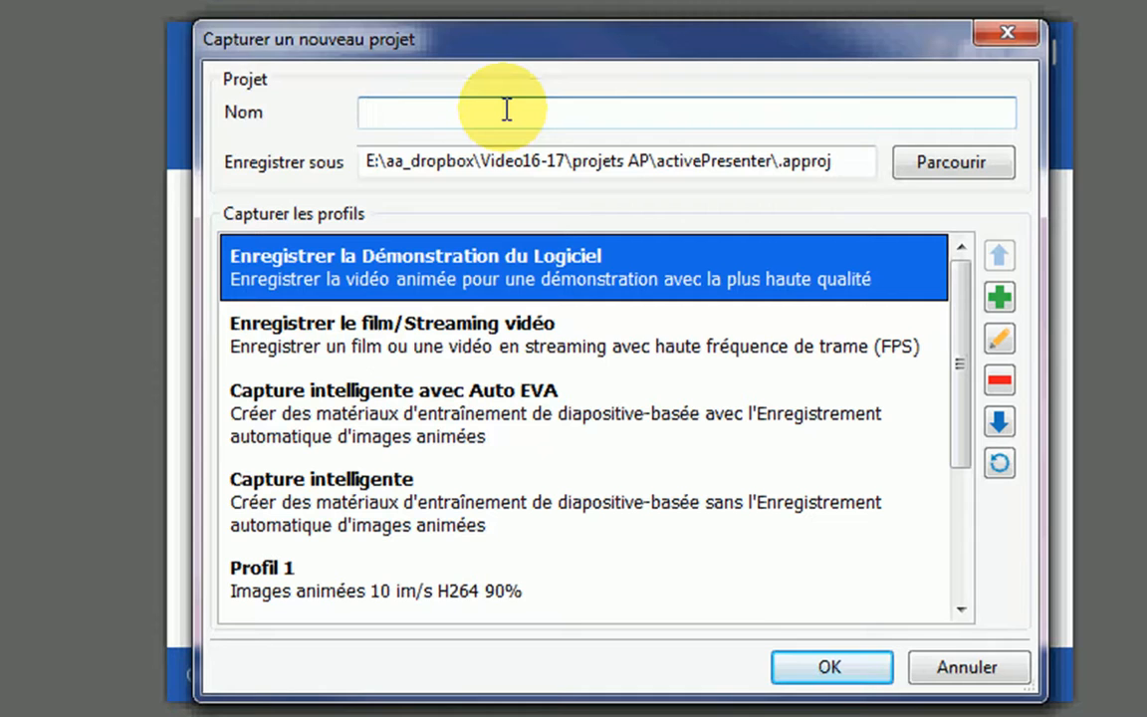
{"action": "type", "text": "Test"}
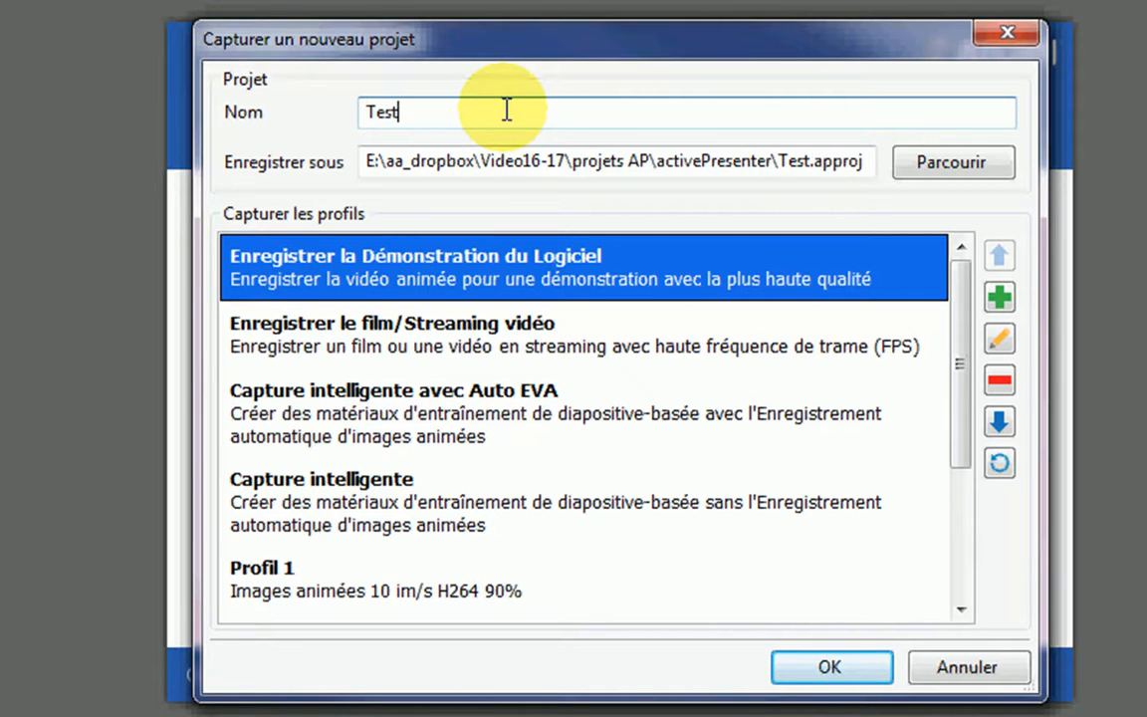
{"action": "type", "text": "1"}
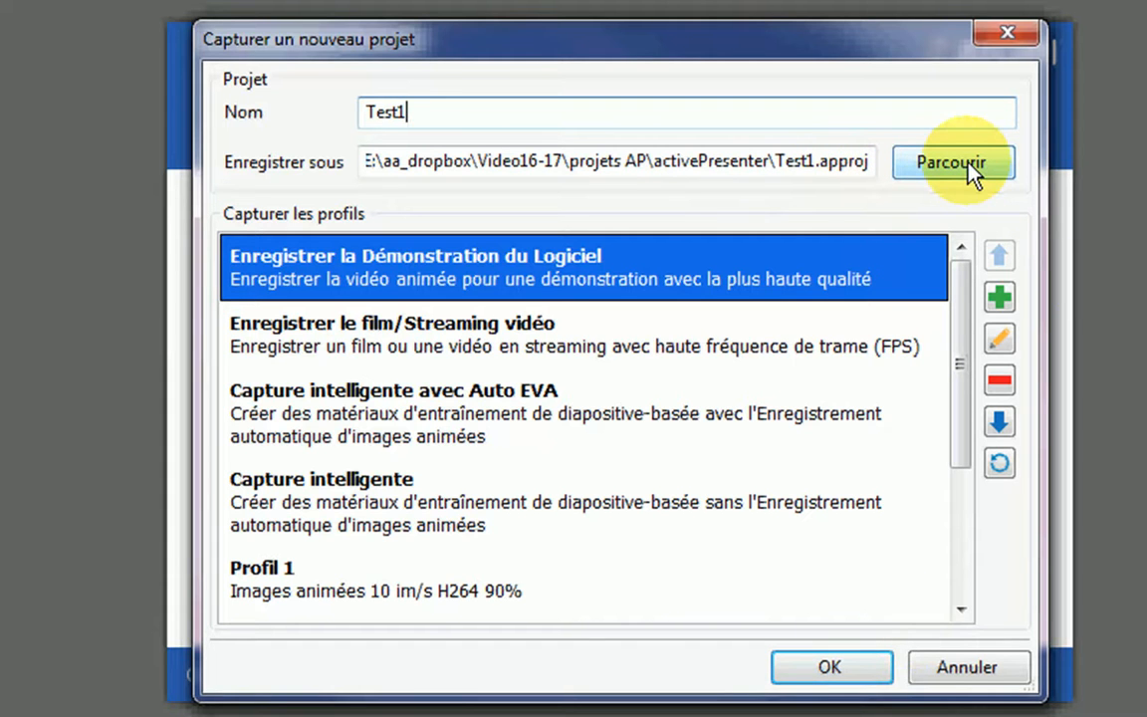
{"action": "left_click", "coordinate": [836, 672]}
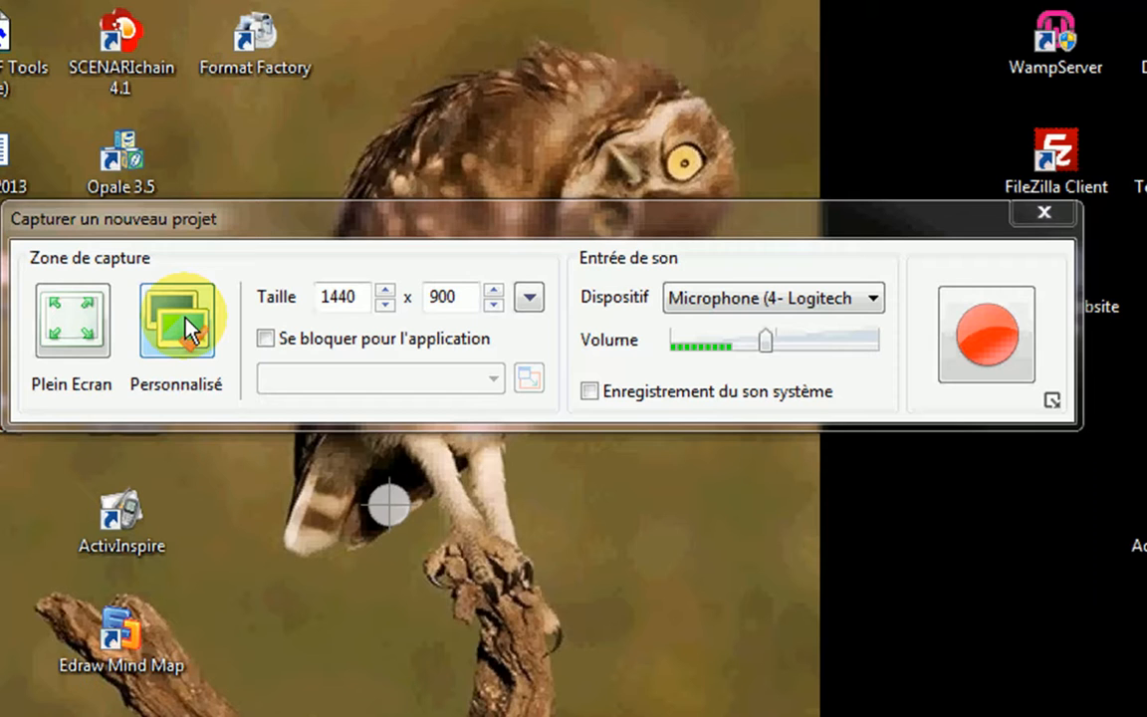
Enable "Se bloquer pour l'application" and check the available applications and sound input devices
{"action": "left_click", "coordinate": [416, 309]}
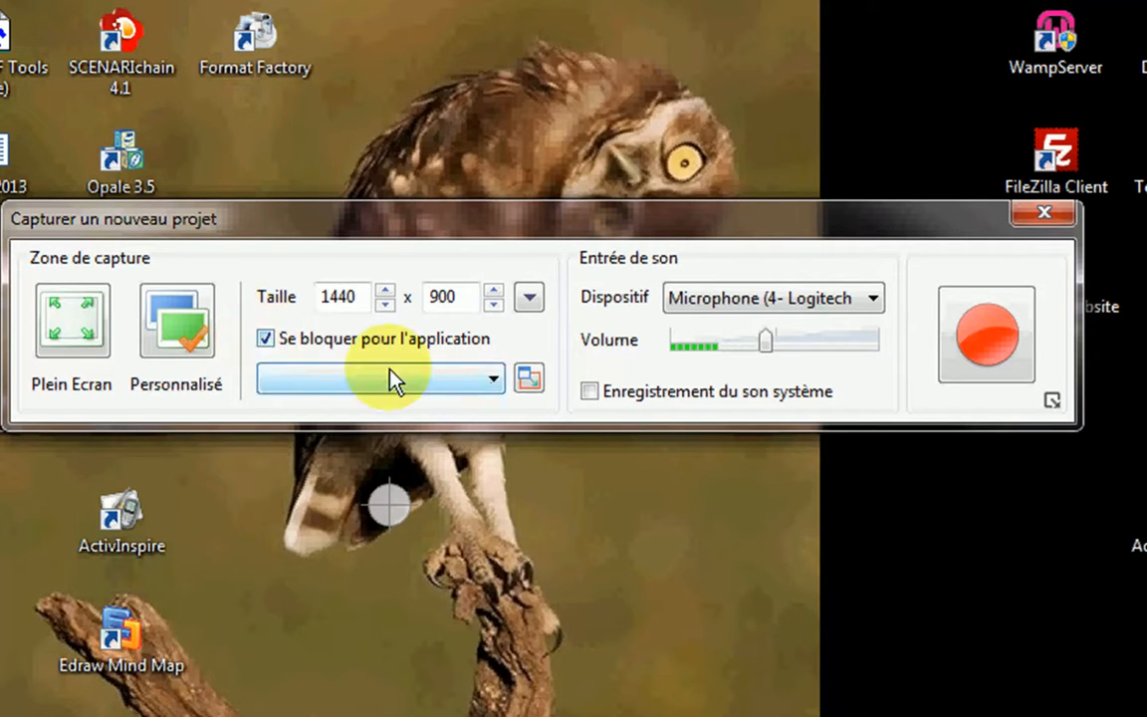
{"action": "left_click", "coordinate": [493, 383]}
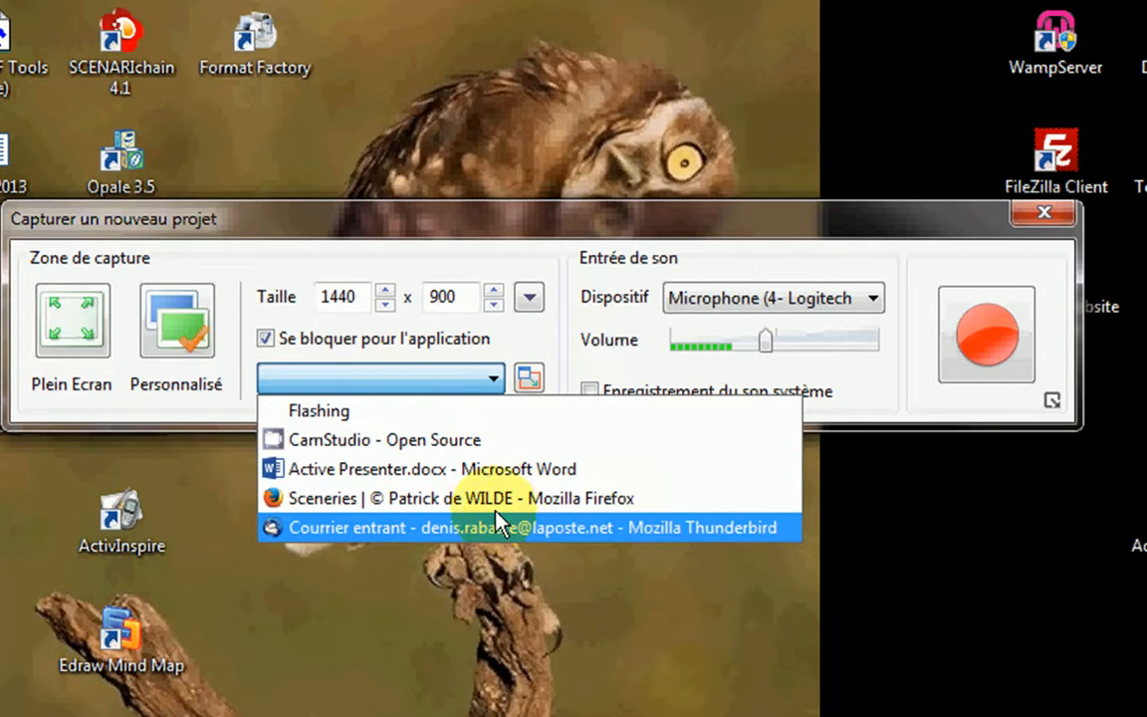
{"action": "left_click", "coordinate": [471, 378]}
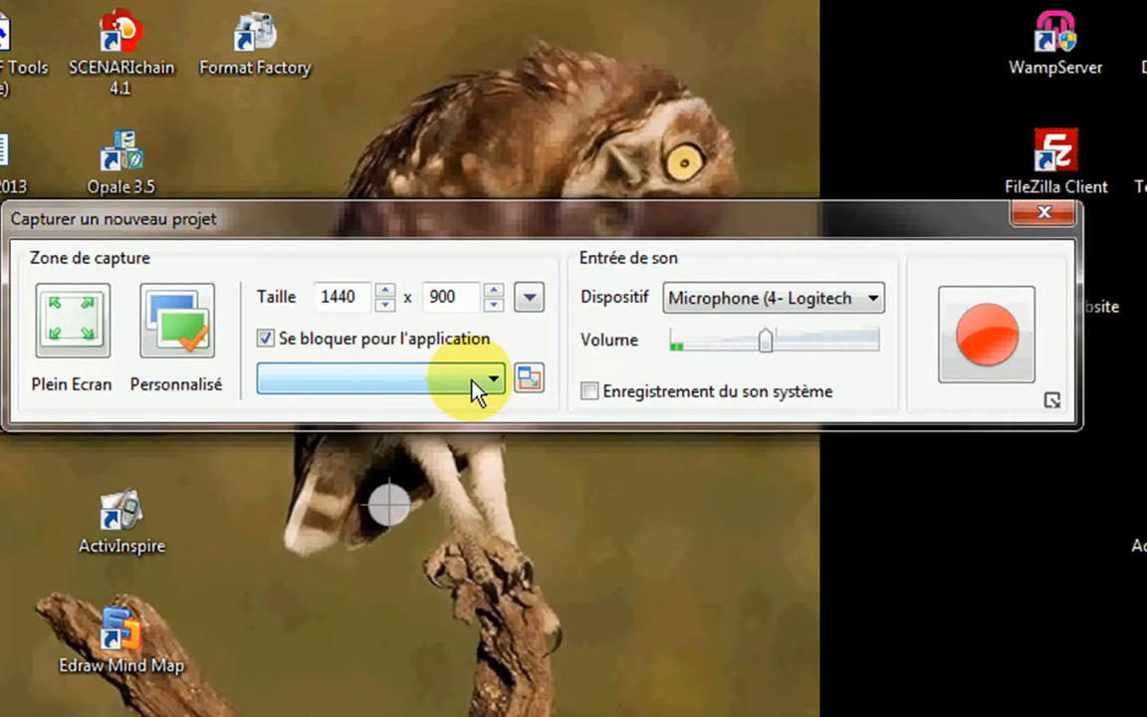
{"action": "left_click", "coordinate": [873, 300]}
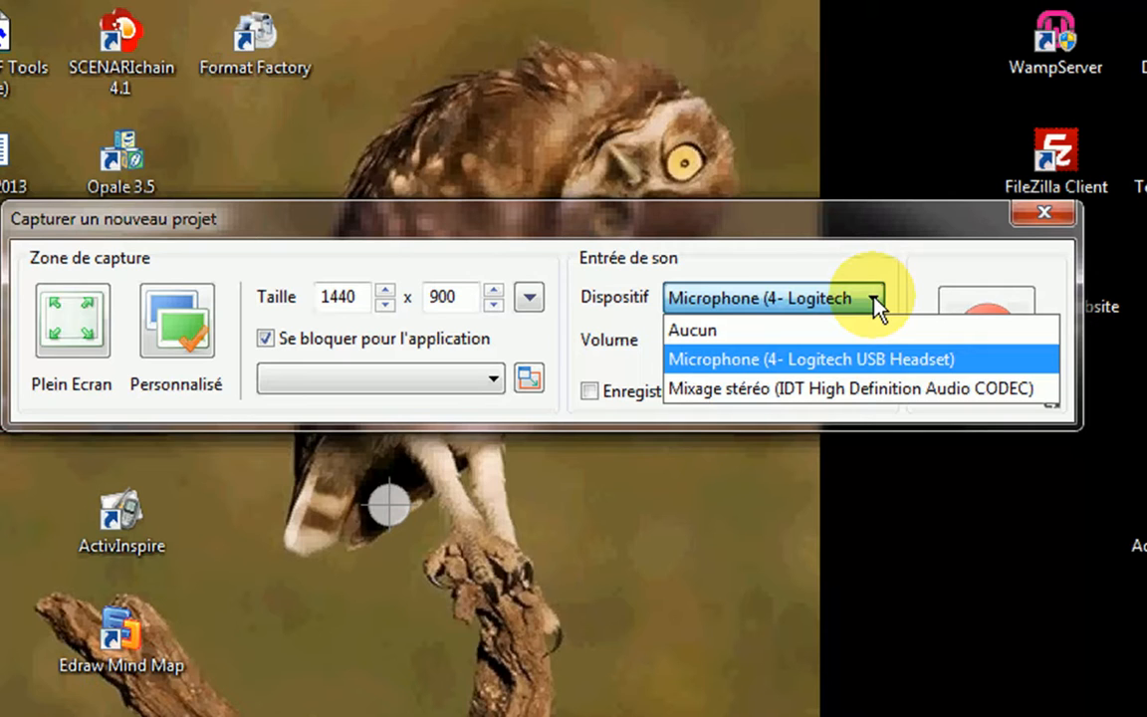
{"action": "left_click", "coordinate": [875, 301]}
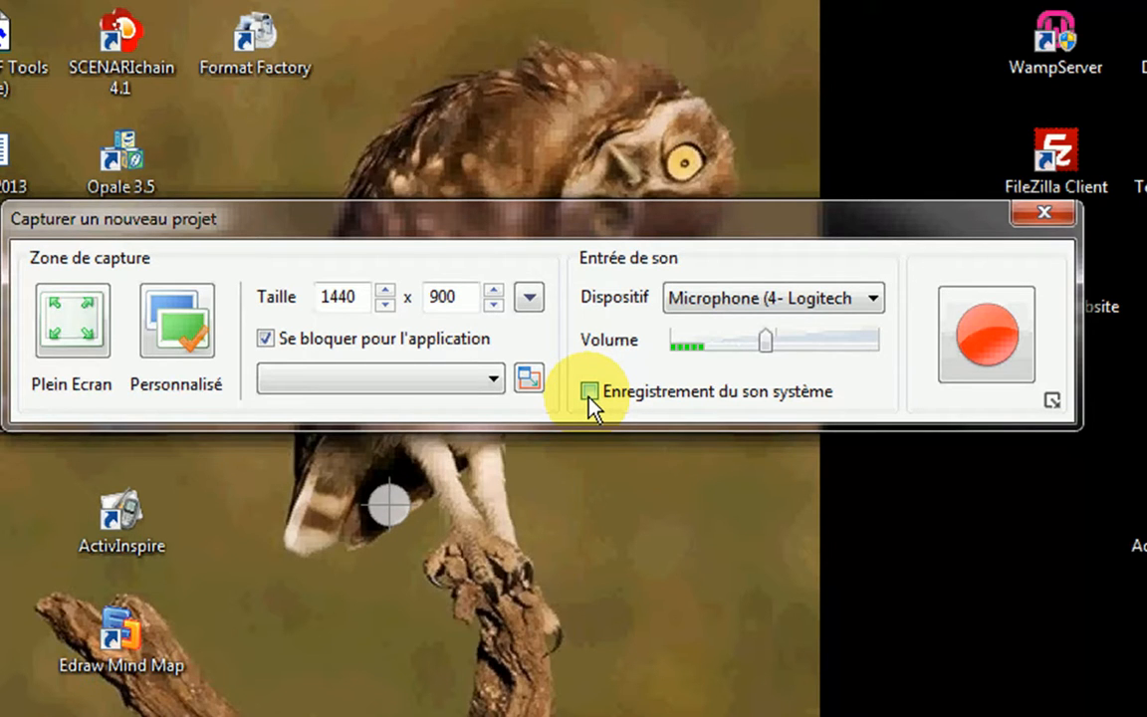
Start the recording, switch to Firefox and browse the photography site's Wildlife and CloseUp galleries
{"action": "left_click", "coordinate": [977, 345]}
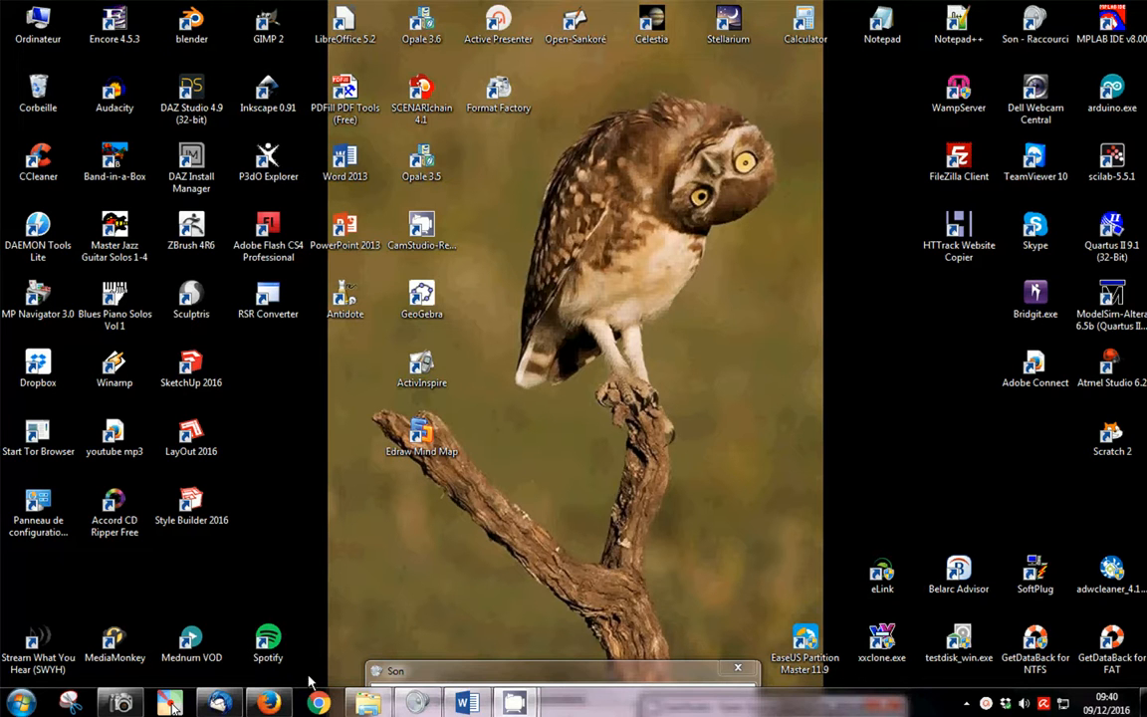
{"action": "left_click", "coordinate": [281, 704]}
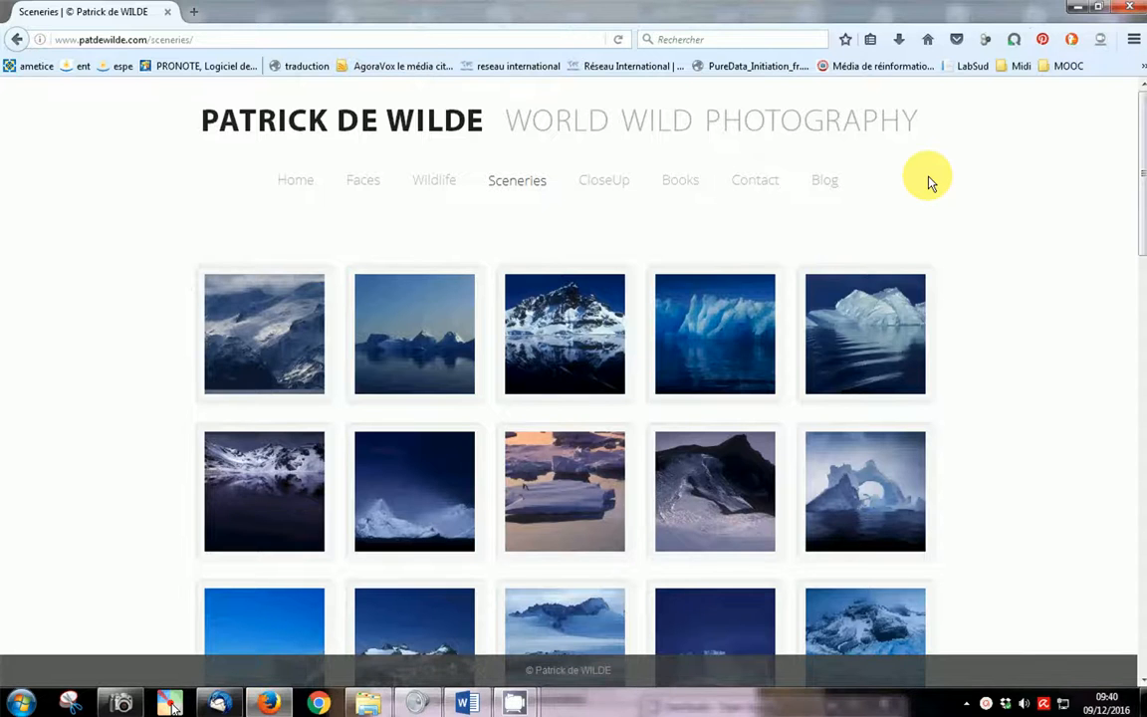
{"action": "left_click", "coordinate": [428, 183]}
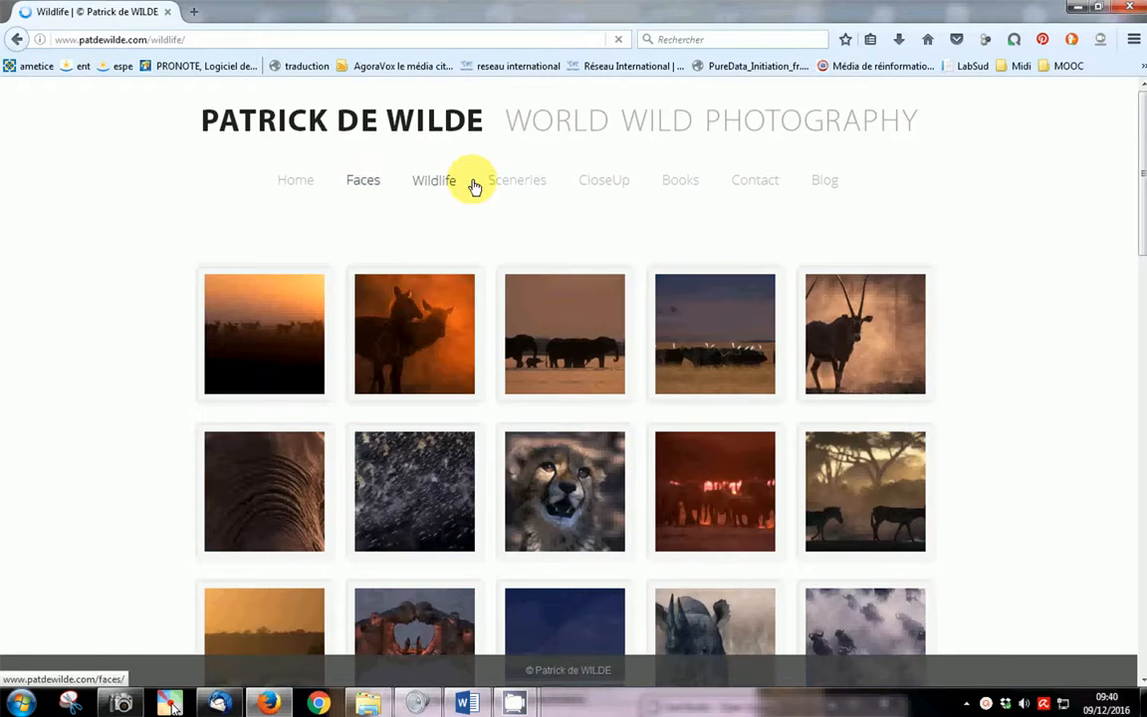
{"action": "left_click", "coordinate": [634, 191]}
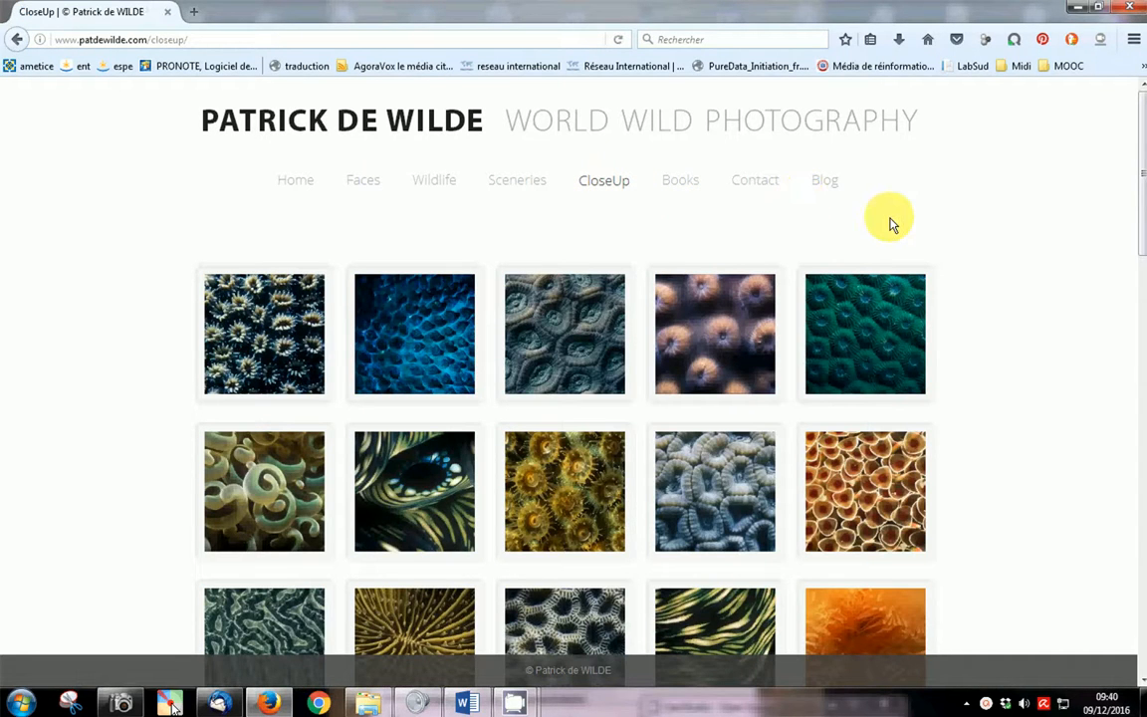
Stop the ActivePresenter recording and load the captured footage in the editor
{"action": "key", "text": "ctrl+End"}
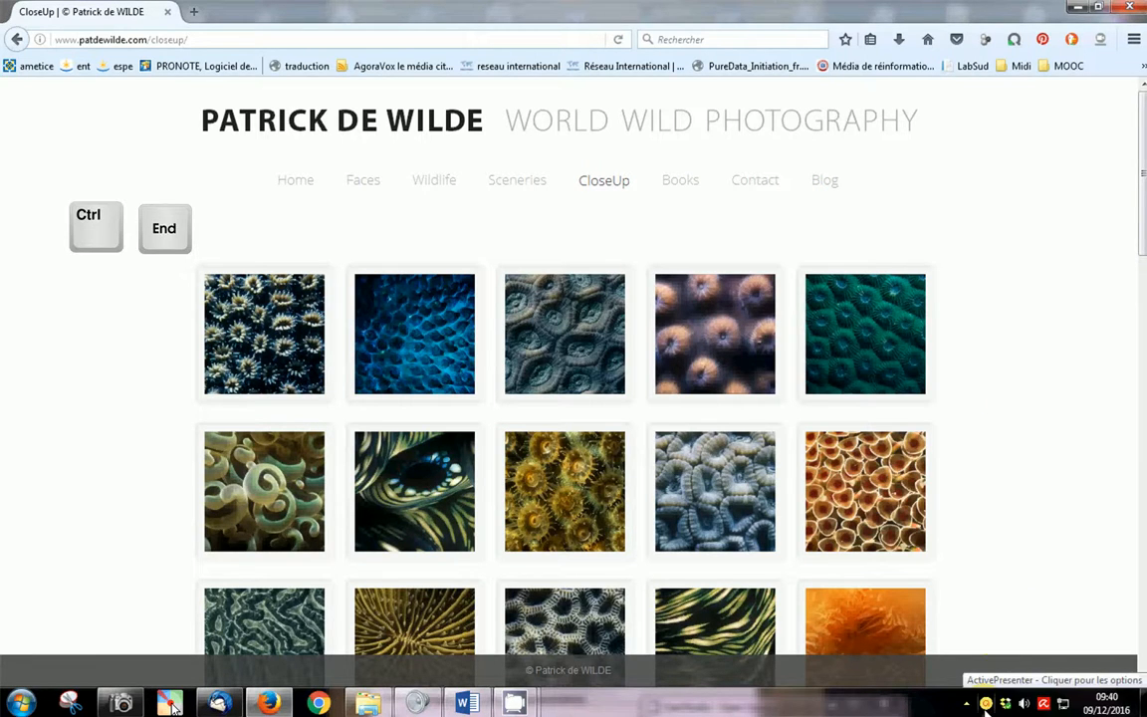
{"action": "left_click", "coordinate": [1006, 695]}
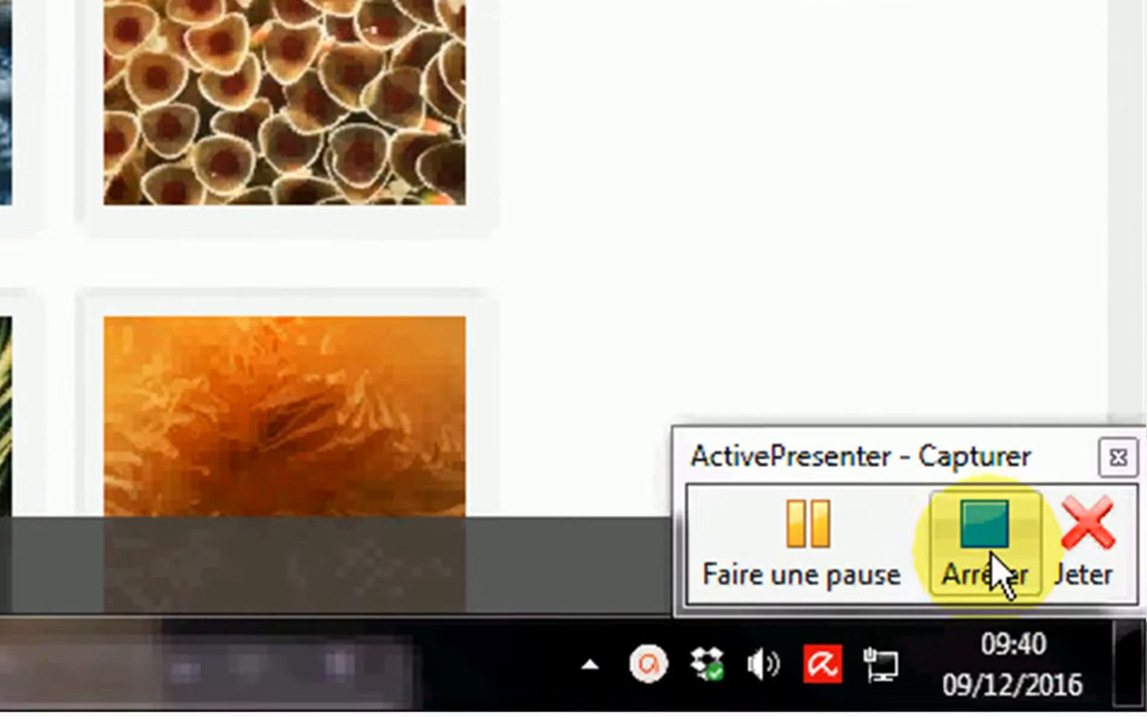
{"action": "left_click", "coordinate": [985, 545]}
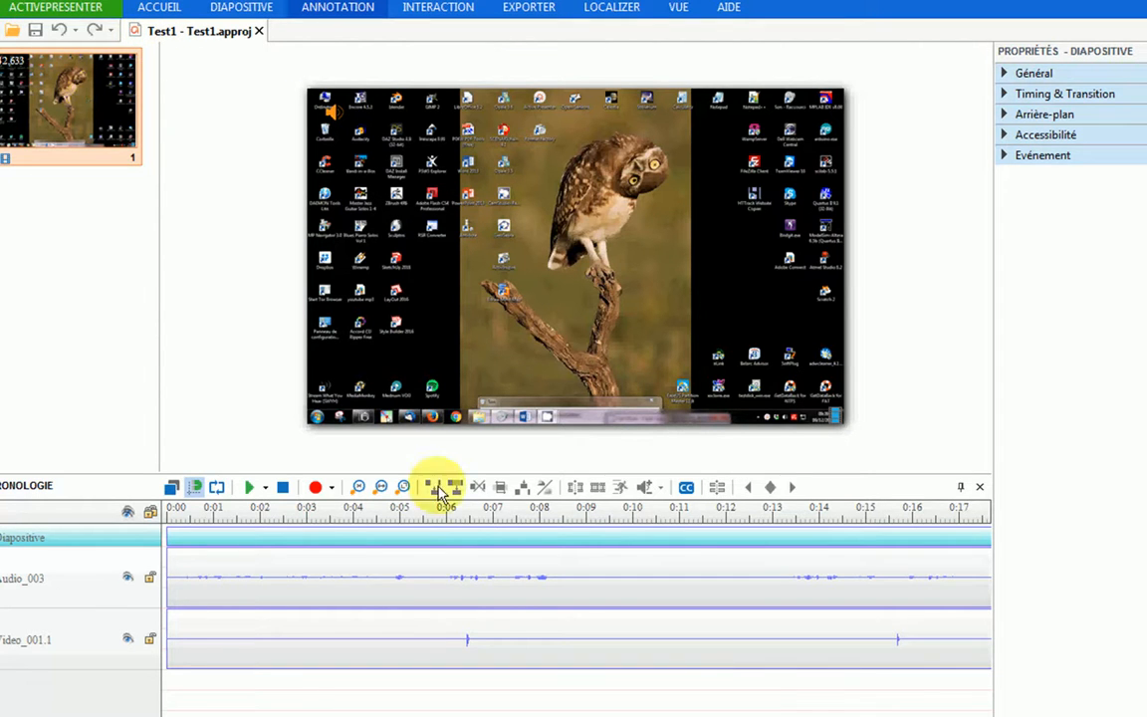
Preview the recorded slide on the timeline at about 15 seconds and about 16.8 seconds
{"action": "left_click", "coordinate": [864, 509]}
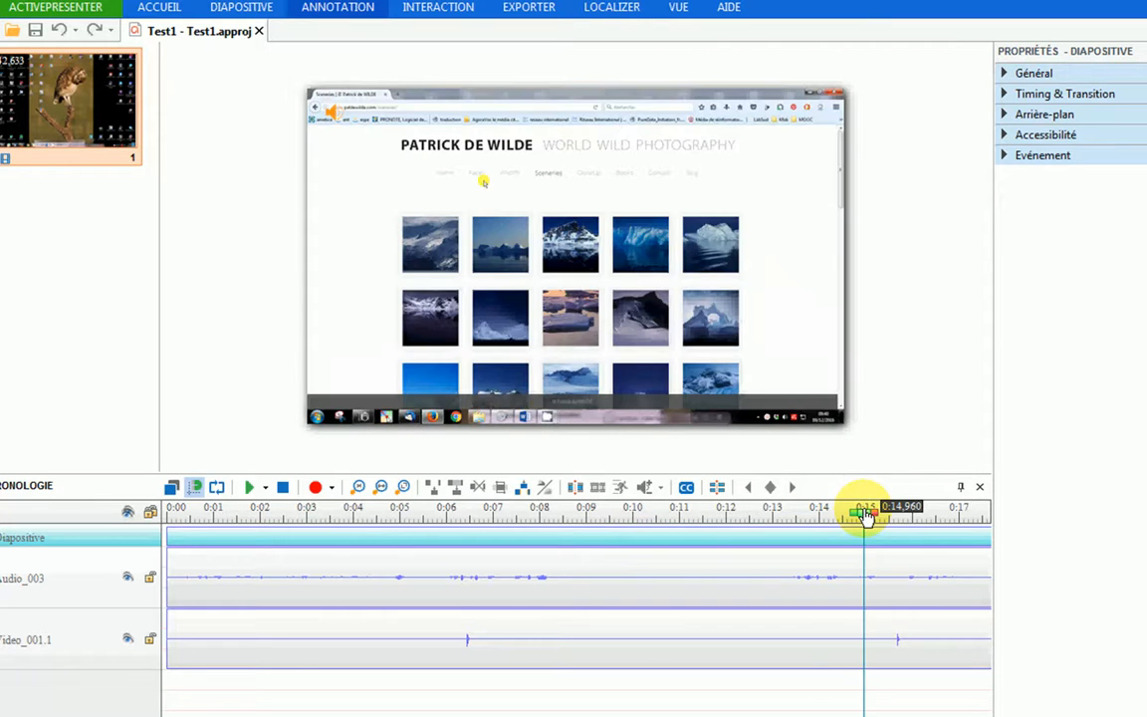
{"action": "left_click", "coordinate": [951, 509]}
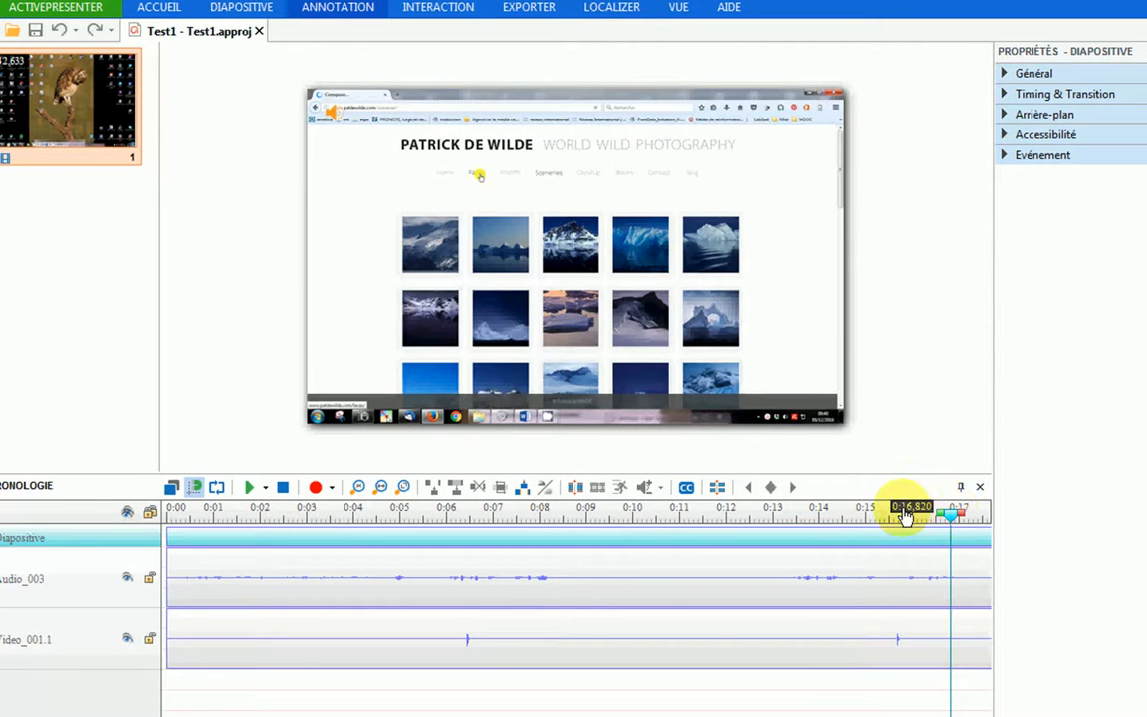